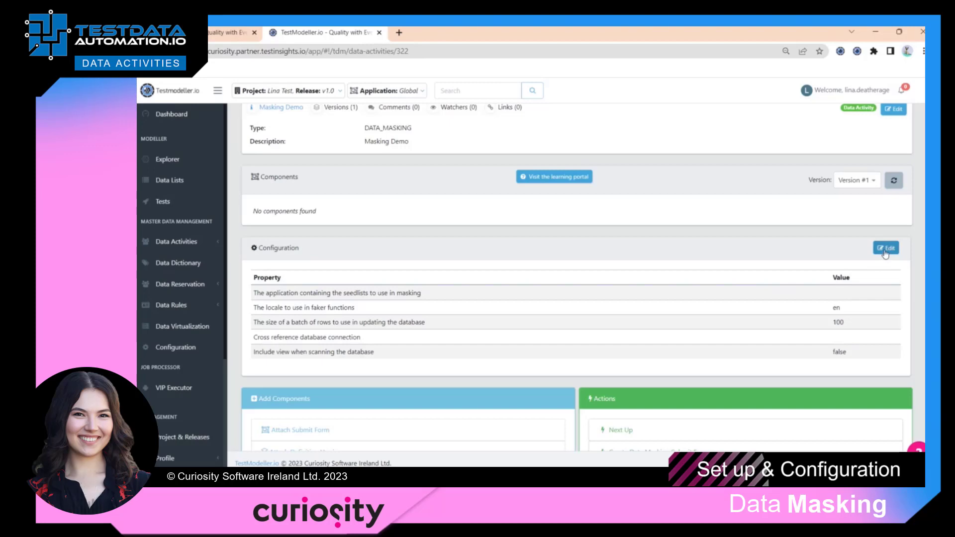
Set the masking activity's masking list application to Curiosity and save the configuration
left_click(885, 251)
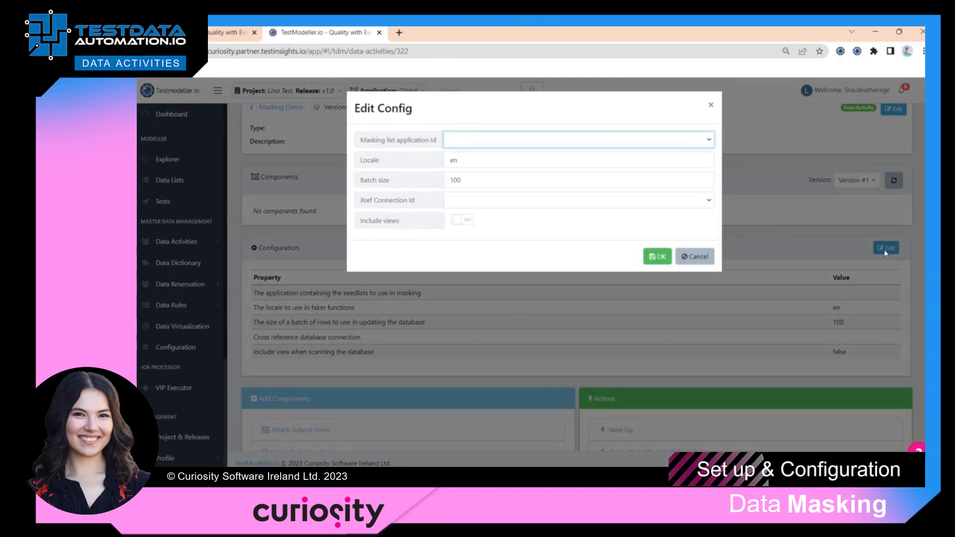
left_click(690, 144)
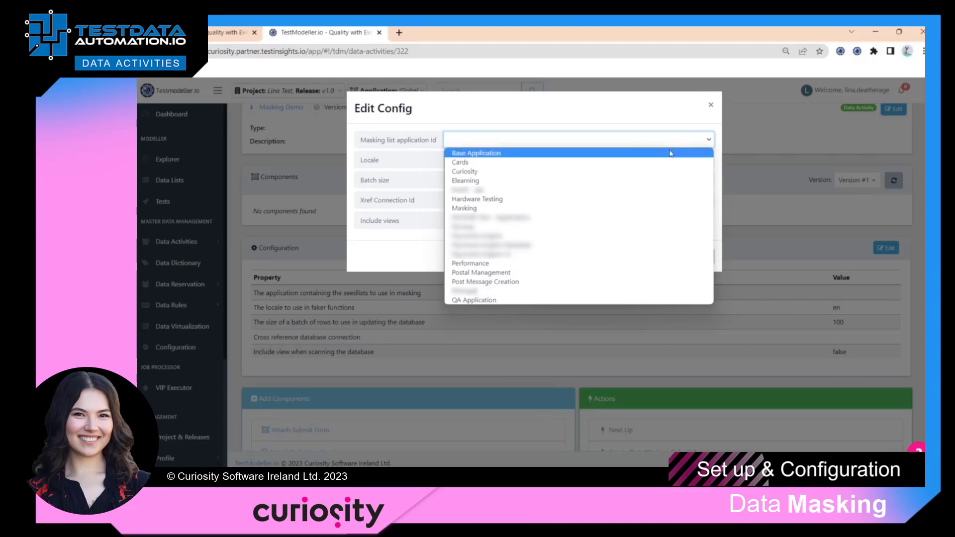
left_click(659, 172)
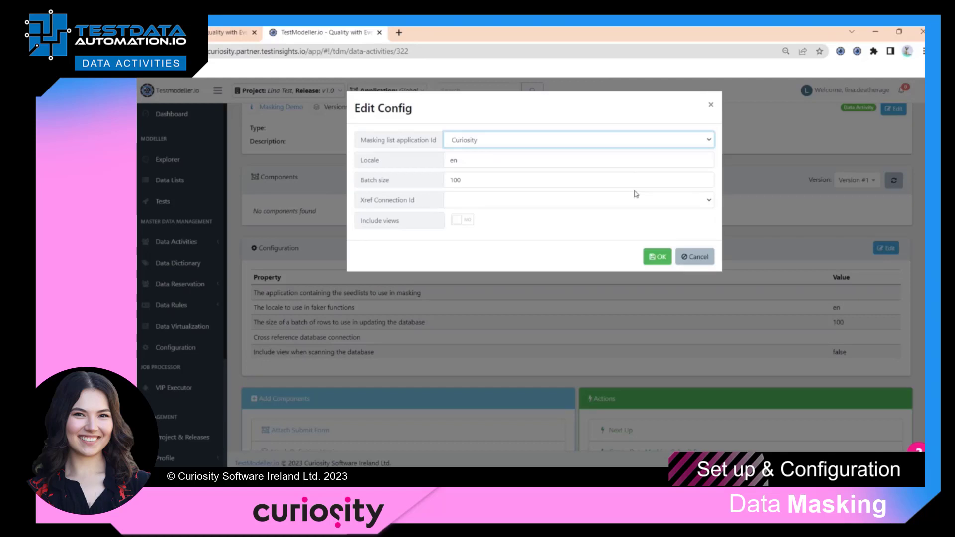
left_click(518, 206)
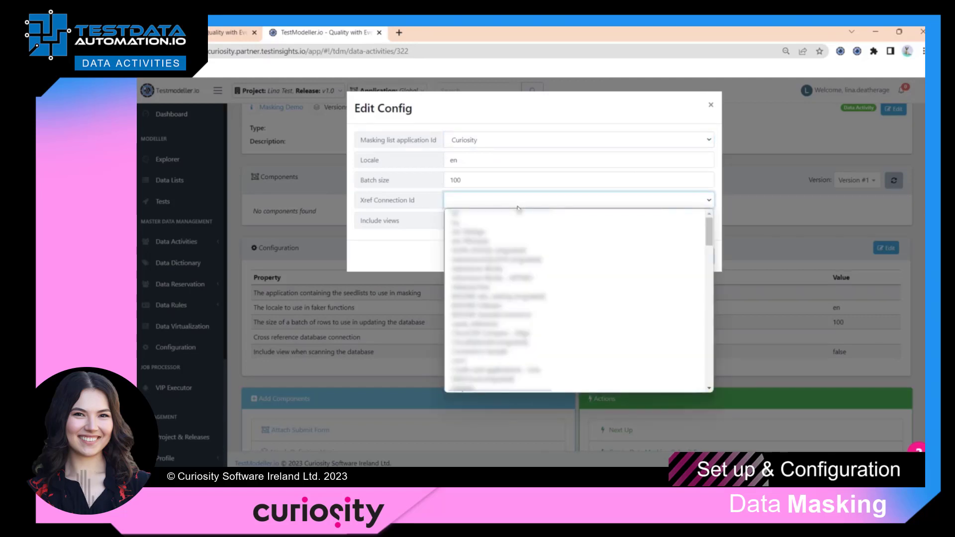
left_click(406, 256)
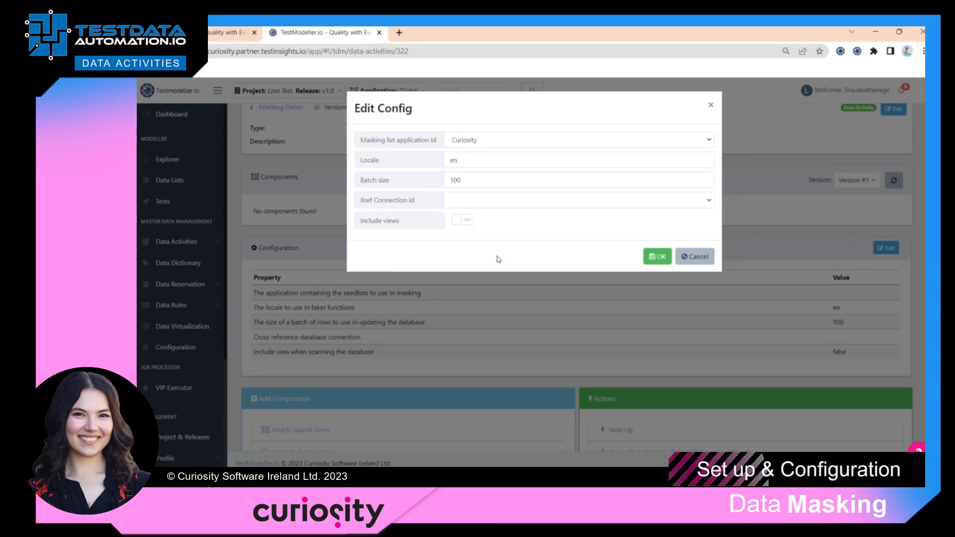
left_click(657, 258)
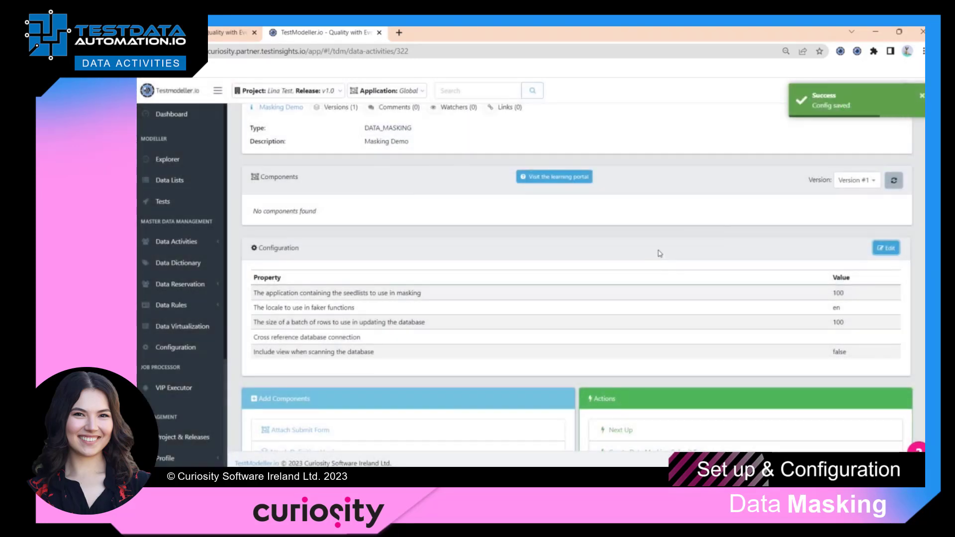
Attach the connection profile "OT - BIGONE -SQLSERVER" to the activity as its default database connection
scroll(659, 253, "down", 2)
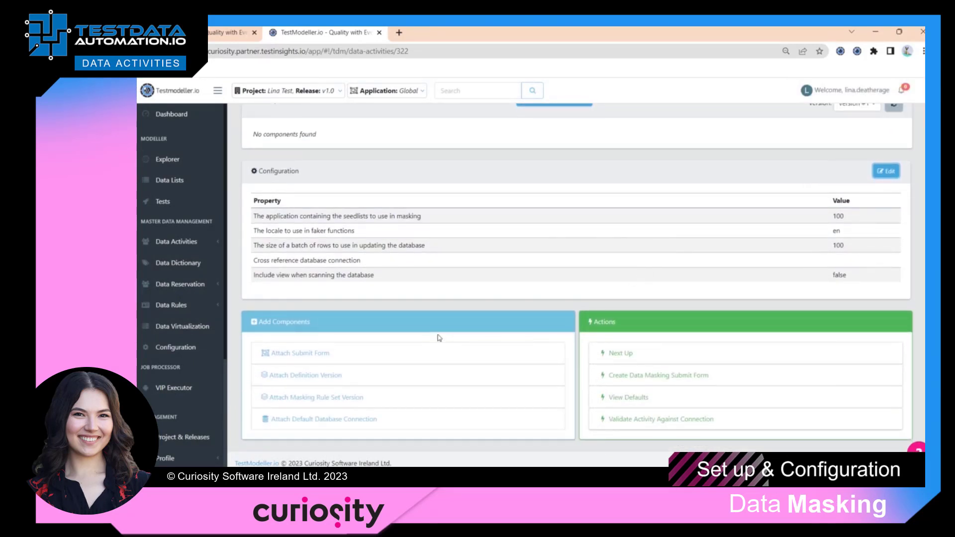
left_click(355, 422)
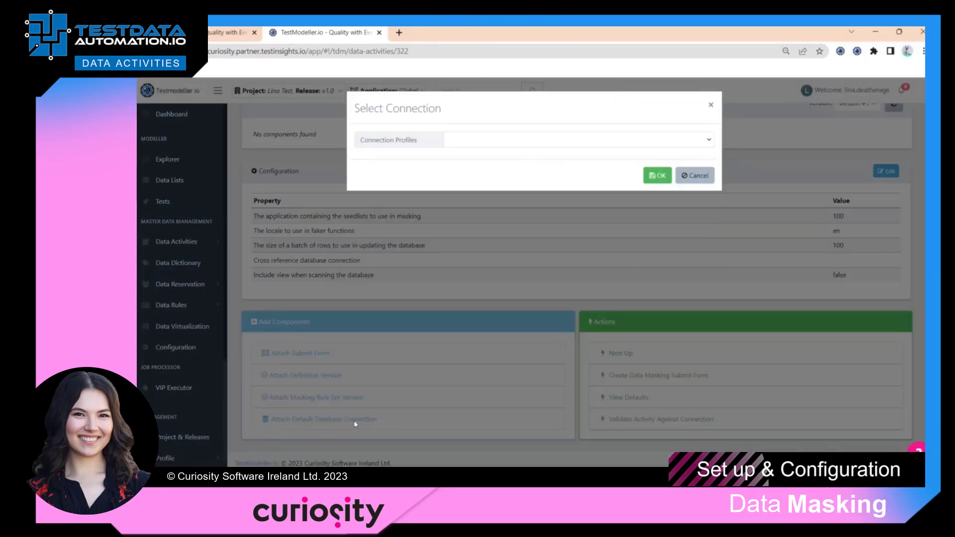
left_click(518, 141)
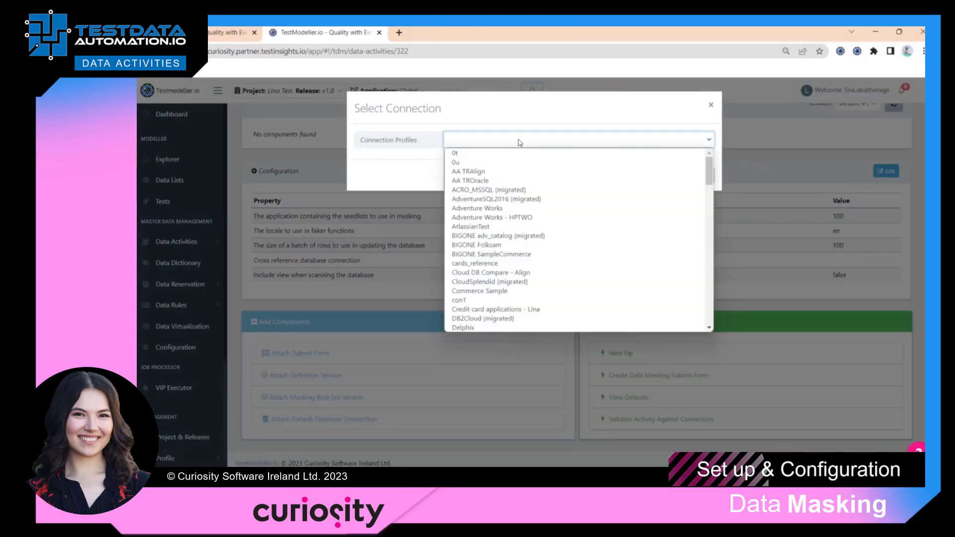
type("ot")
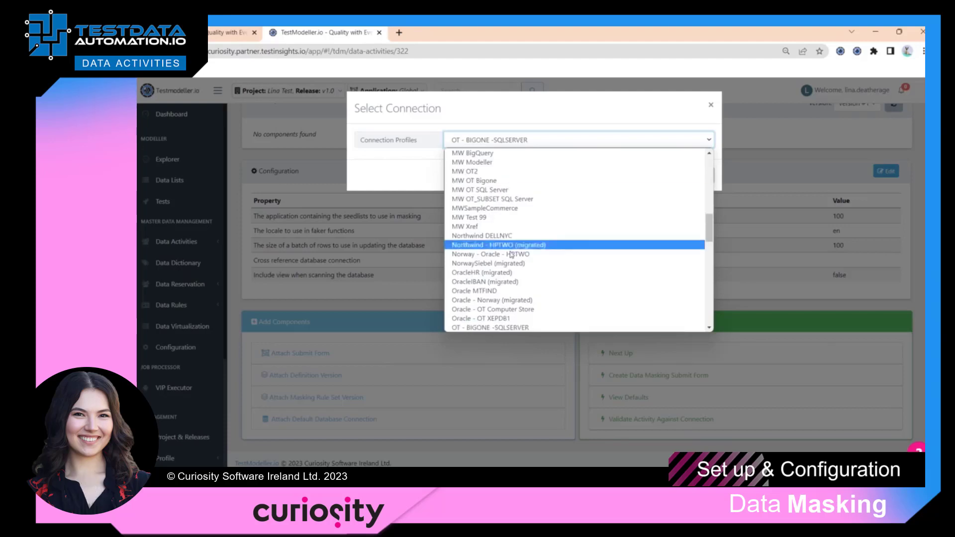
left_click(490, 327)
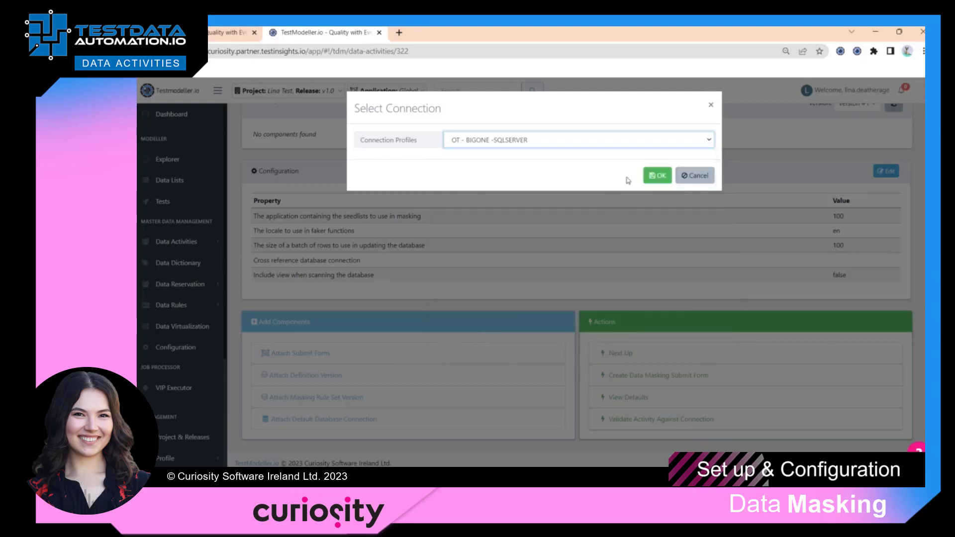
left_click(657, 176)
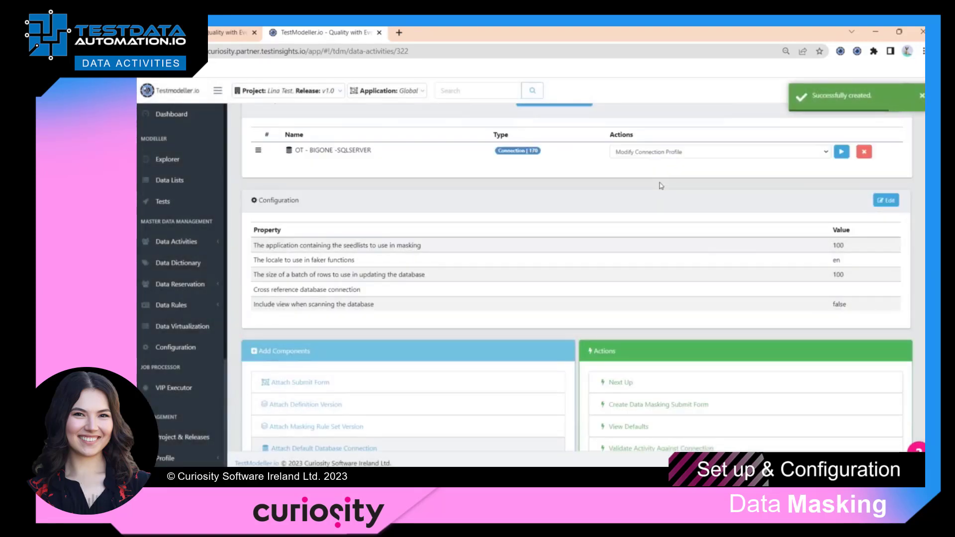
Attach Version #1 of the BIGONE OT definition to the masking activity
scroll(597, 348, "down", 2)
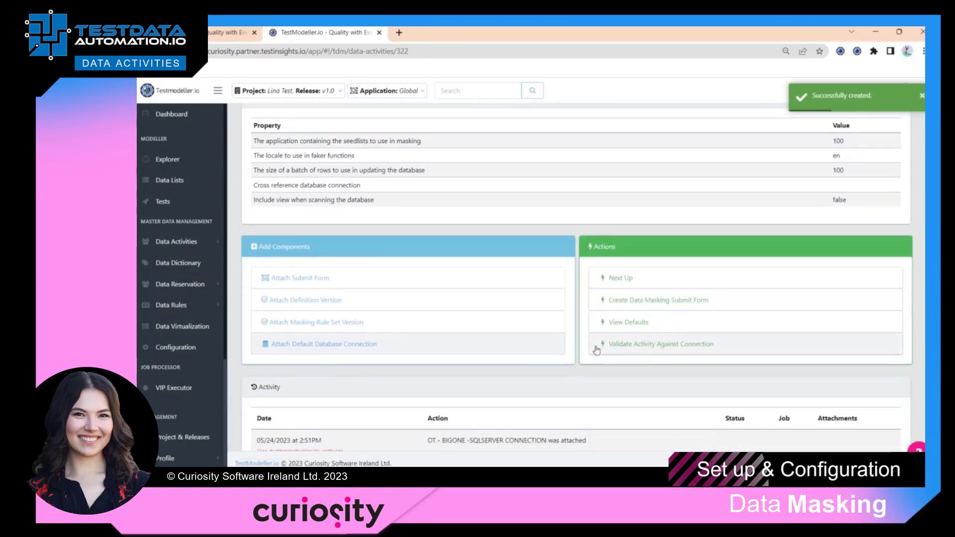
left_click(333, 302)
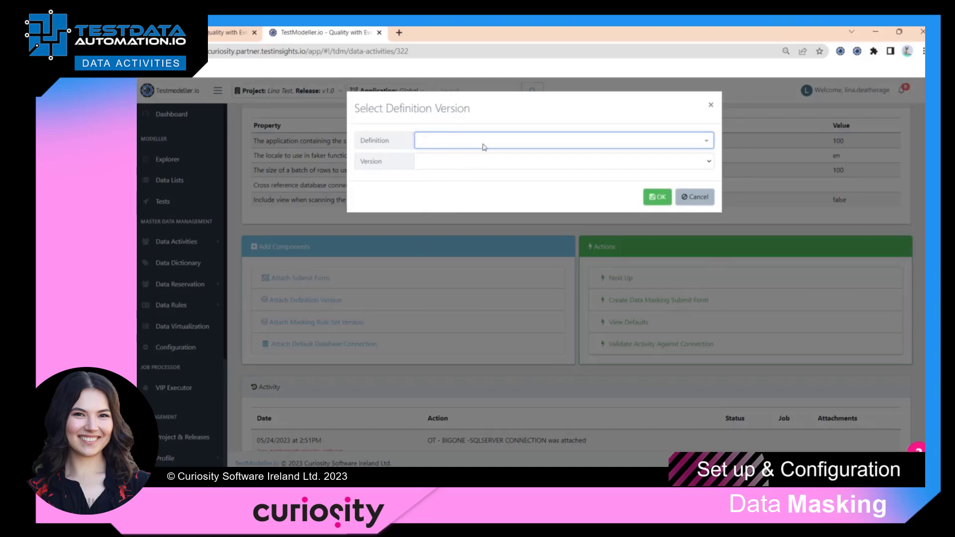
left_click(484, 145)
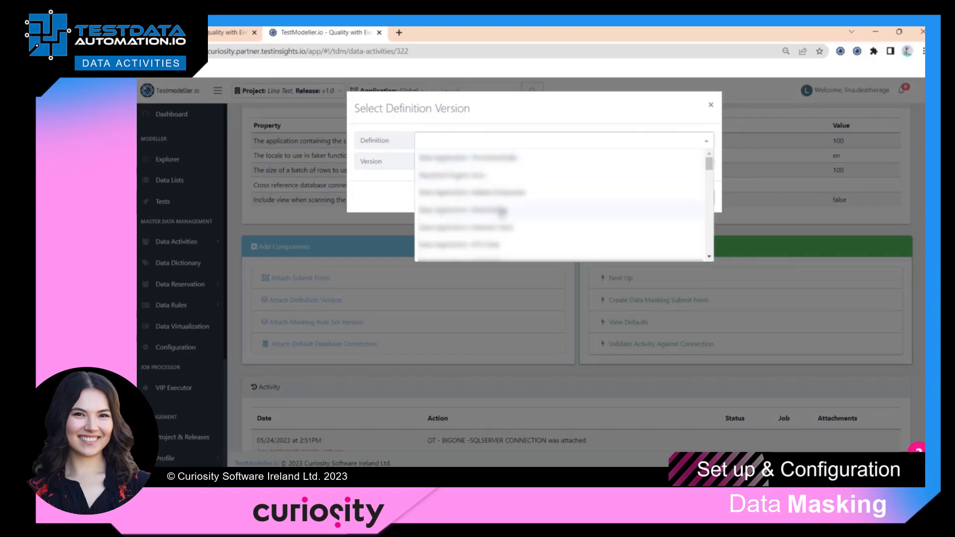
scroll(501, 212, "down", 3)
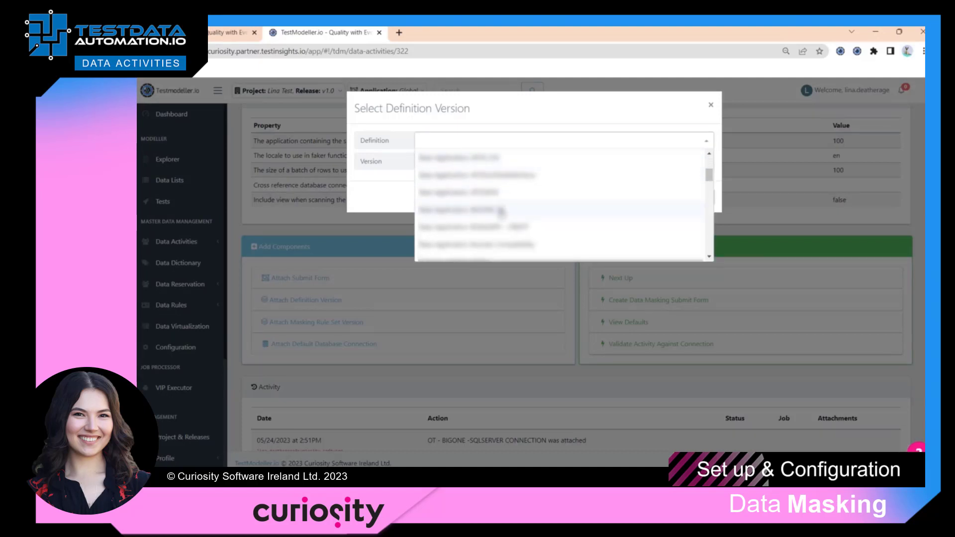
scroll(501, 212, "down", 3)
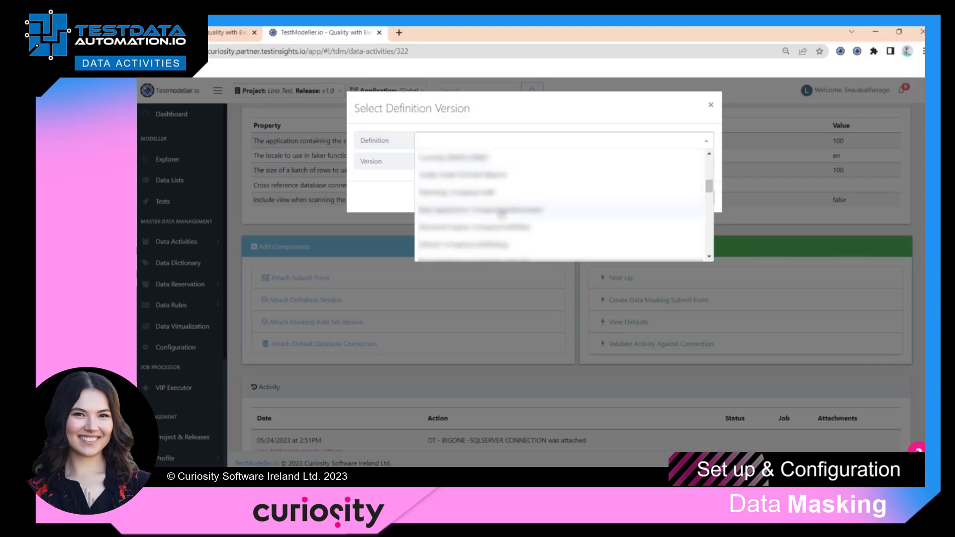
scroll(501, 213, "up", 3)
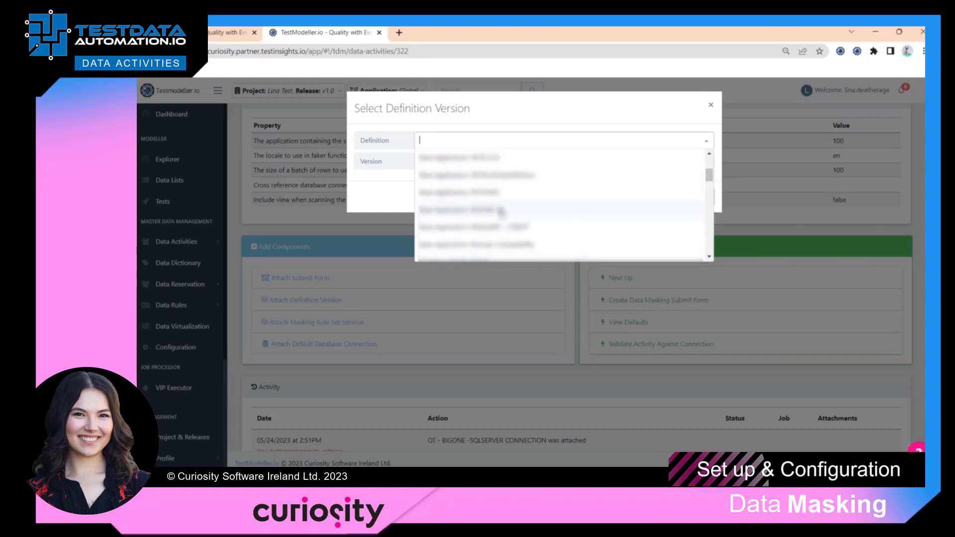
left_click(501, 210)
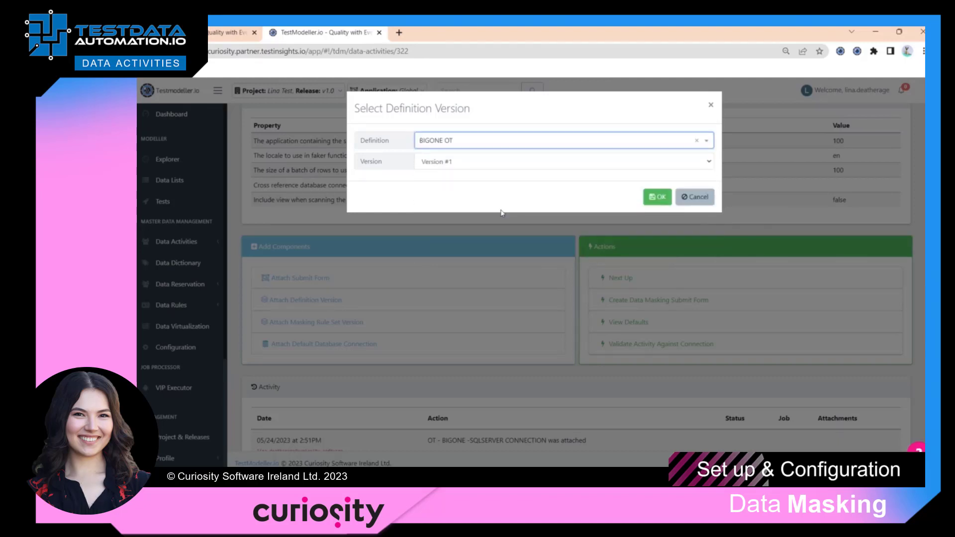
left_click(655, 199)
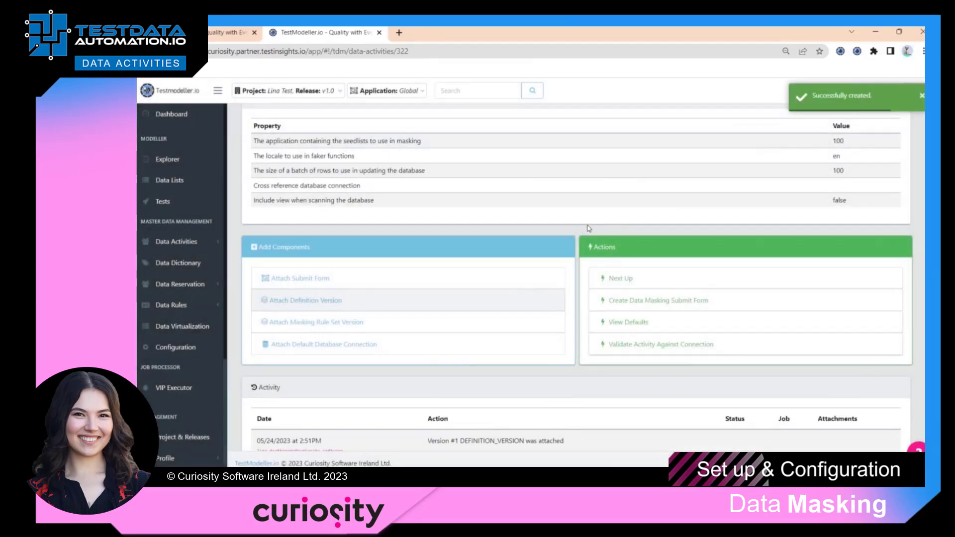
Create a rule set from the BIGONE OT definition on server BIGONE, with name and description "Example rule set" and version name "Example rule set v1"
scroll(577, 232, "up", 2)
scroll(577, 232, "up", 3)
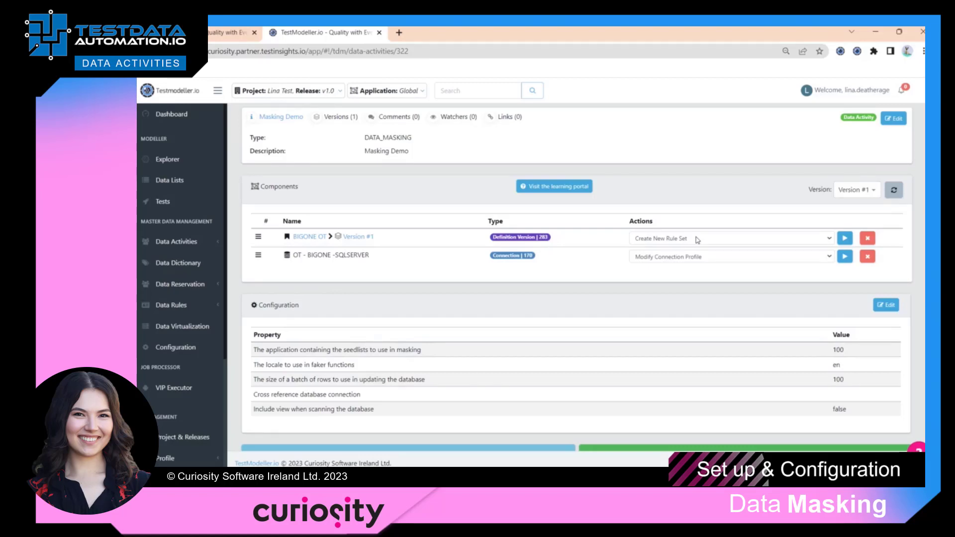
left_click(844, 239)
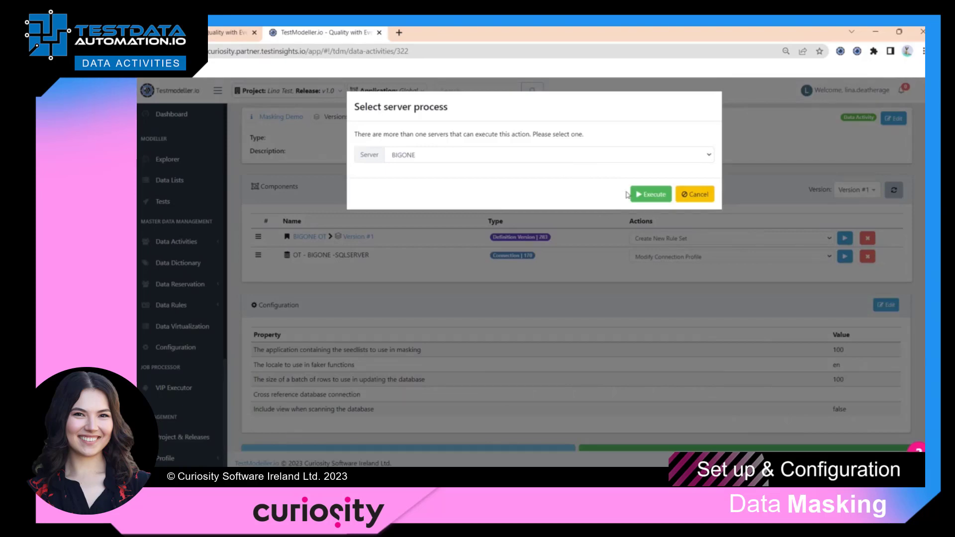
left_click(645, 195)
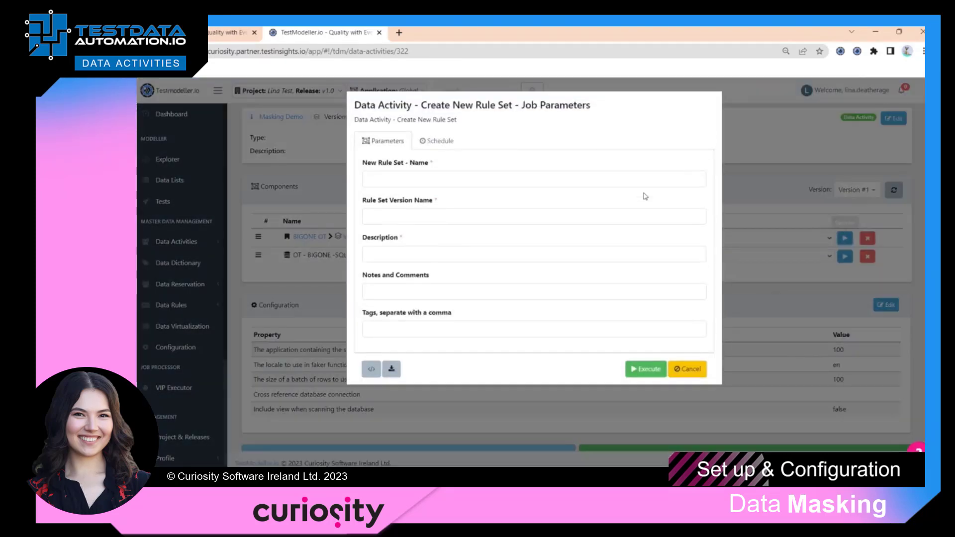
left_click(643, 175)
type("Example rule set")
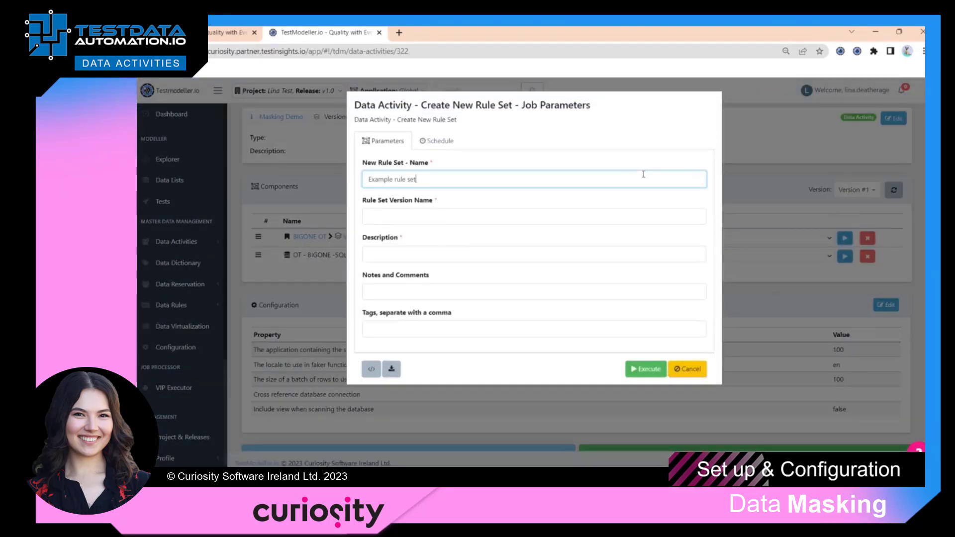
key("Tab")
type("v1")
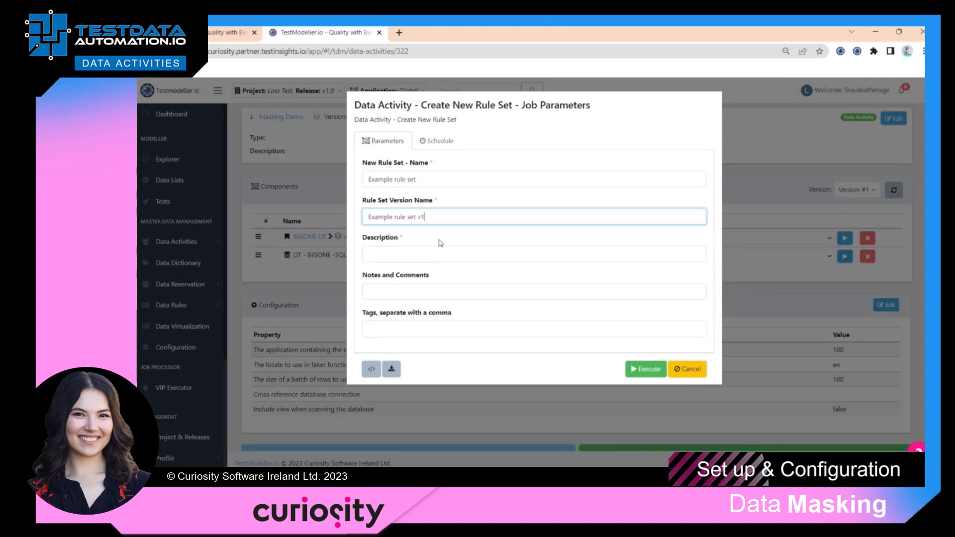
left_click(400, 254)
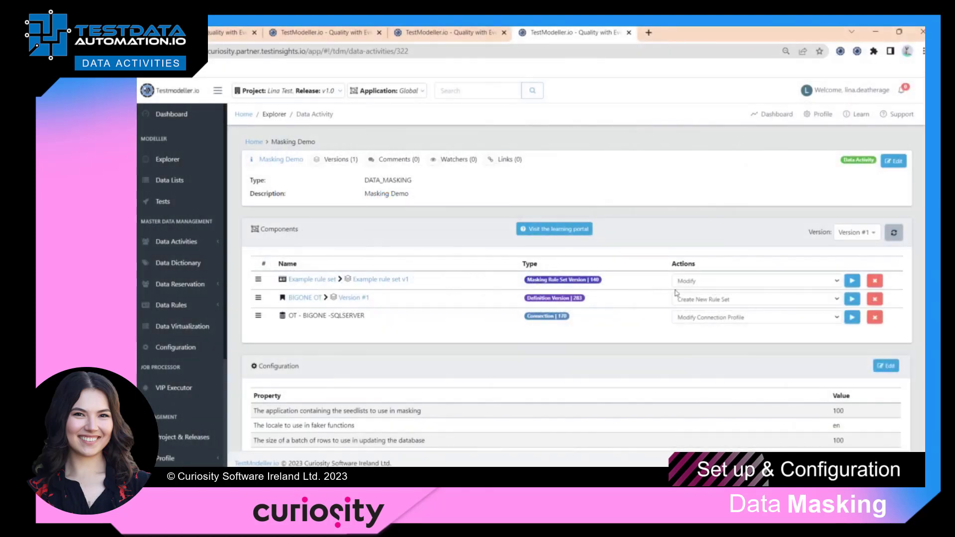
Open the attached "Example rule set v1" for modification
left_click(852, 282)
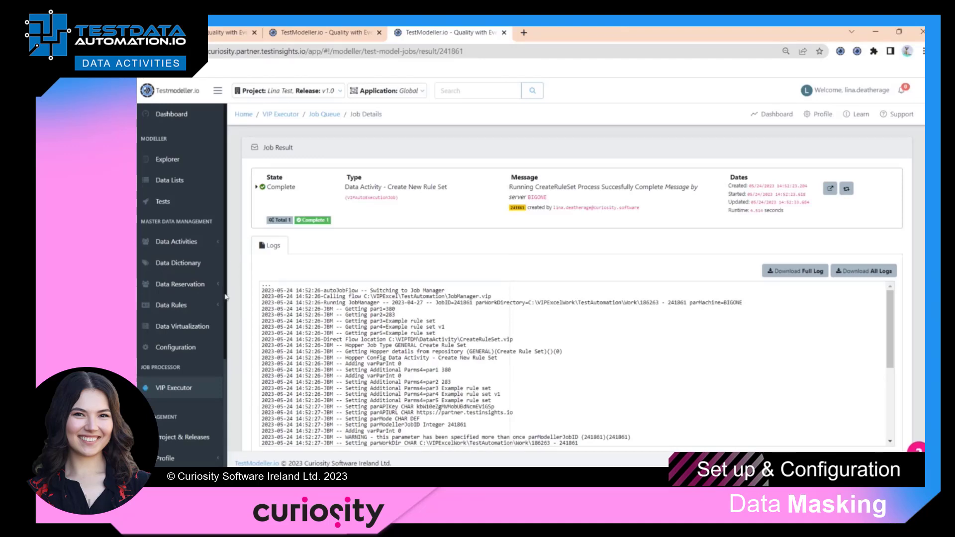
Review the global defaults in the test data configuration, including the matcher for the Country tag
left_click(197, 350)
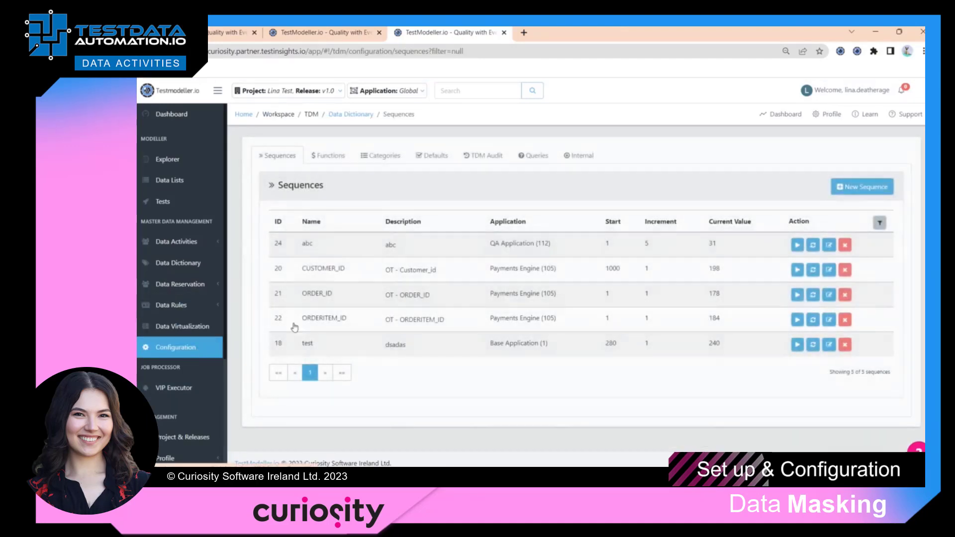
left_click(439, 163)
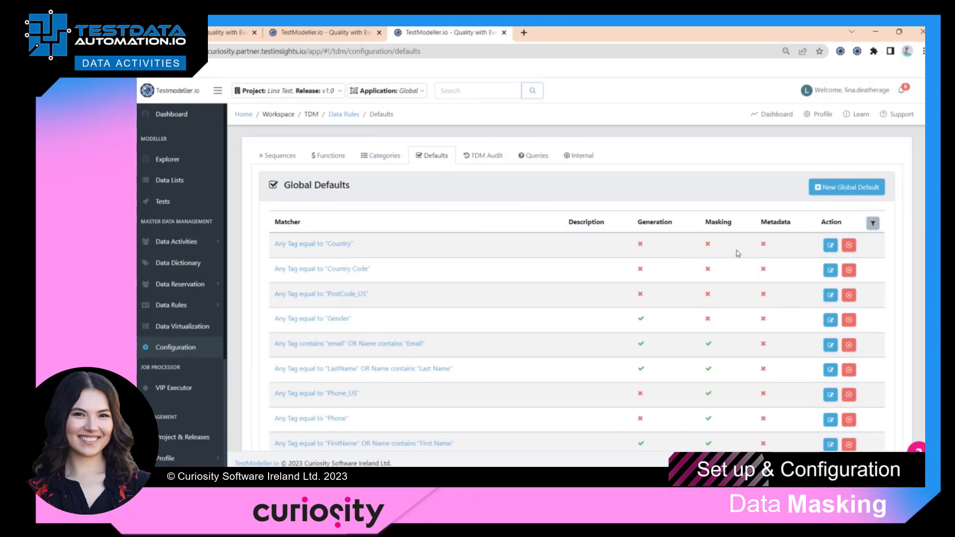
left_click(830, 245)
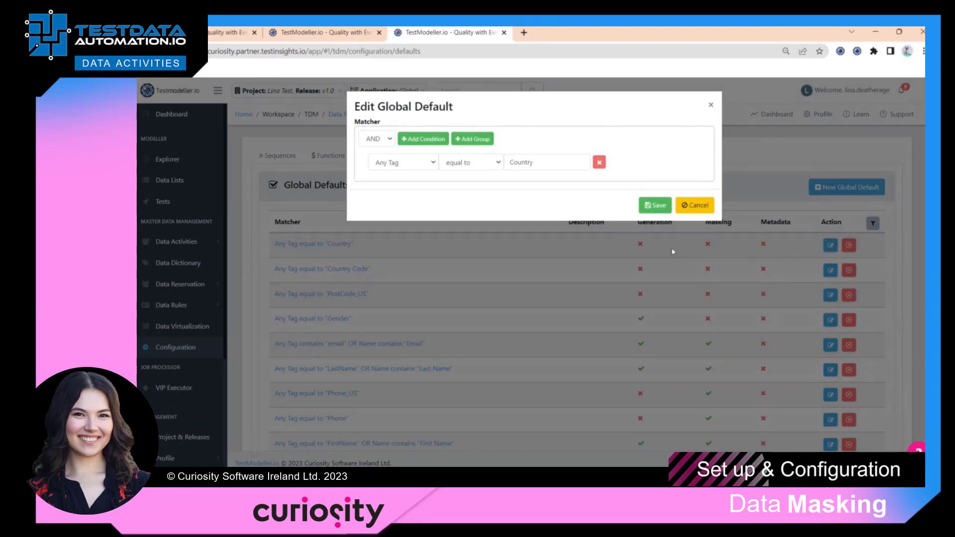
left_click(703, 207)
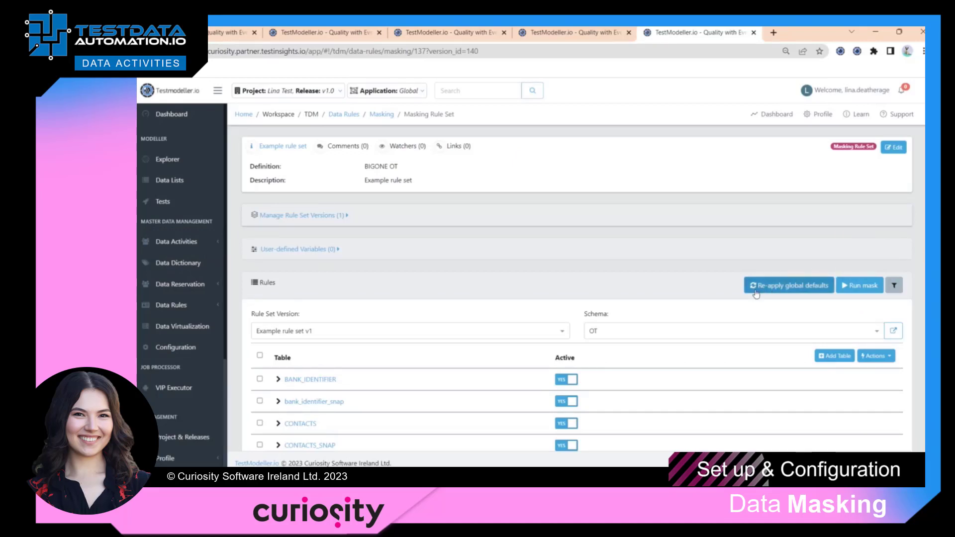
Start a new masking rule for FIRST_NAME in the CONTACTS table with type General and function Masking.ListLookup
scroll(696, 309, "down", 2)
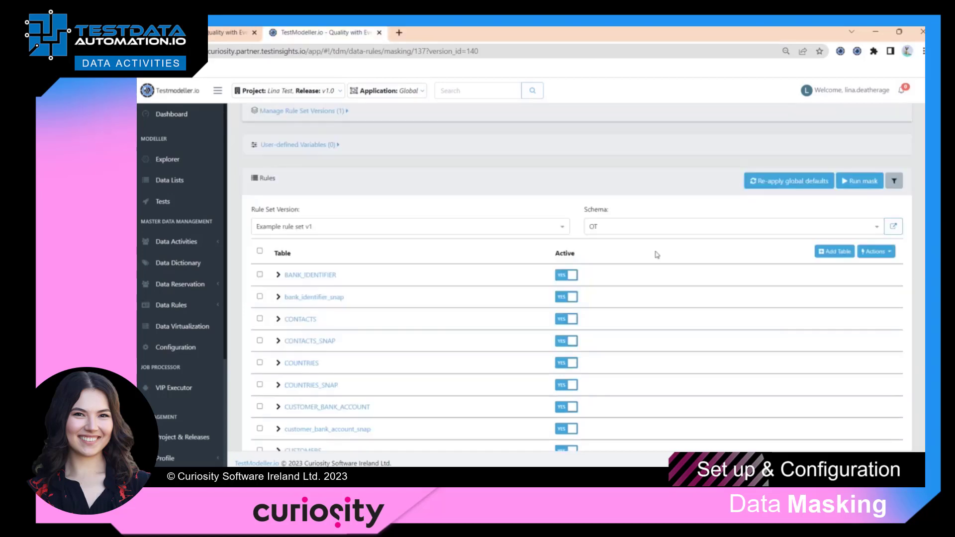
left_click(279, 319)
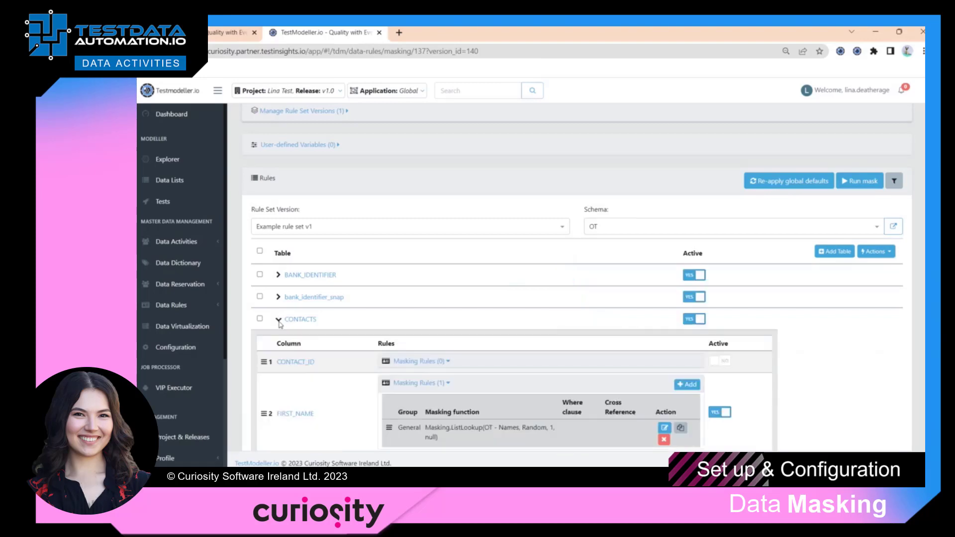
scroll(280, 324, "down", 2)
left_click(676, 277)
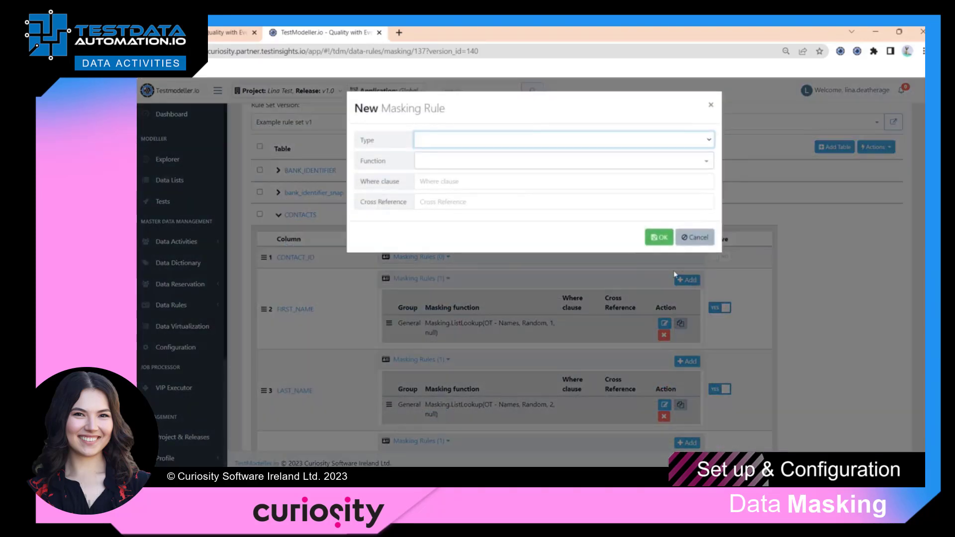
left_click(514, 144)
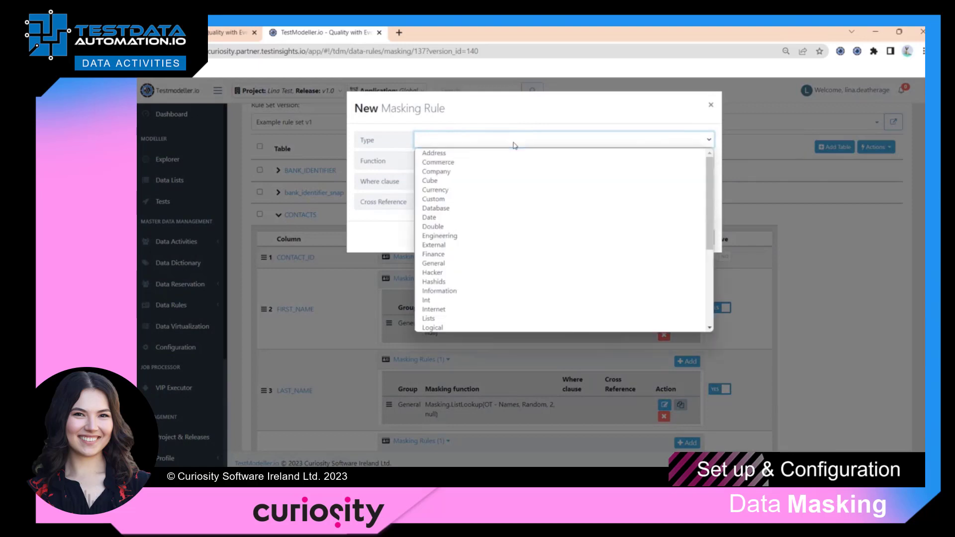
key("g")
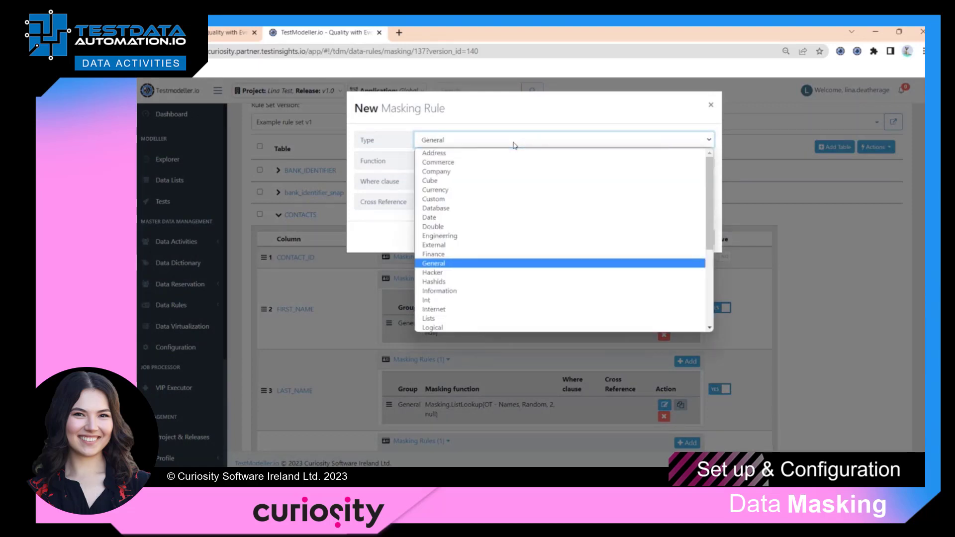
left_click(514, 145)
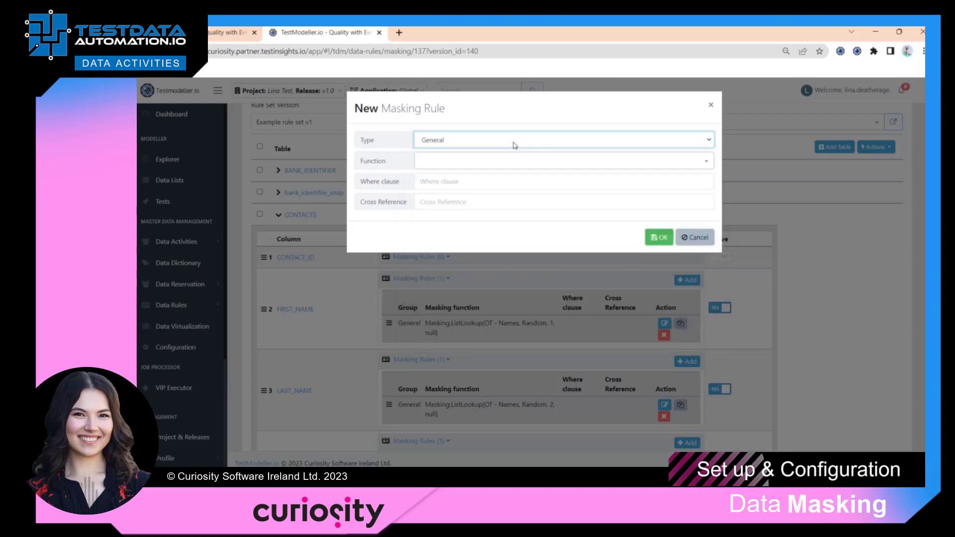
left_click(490, 166)
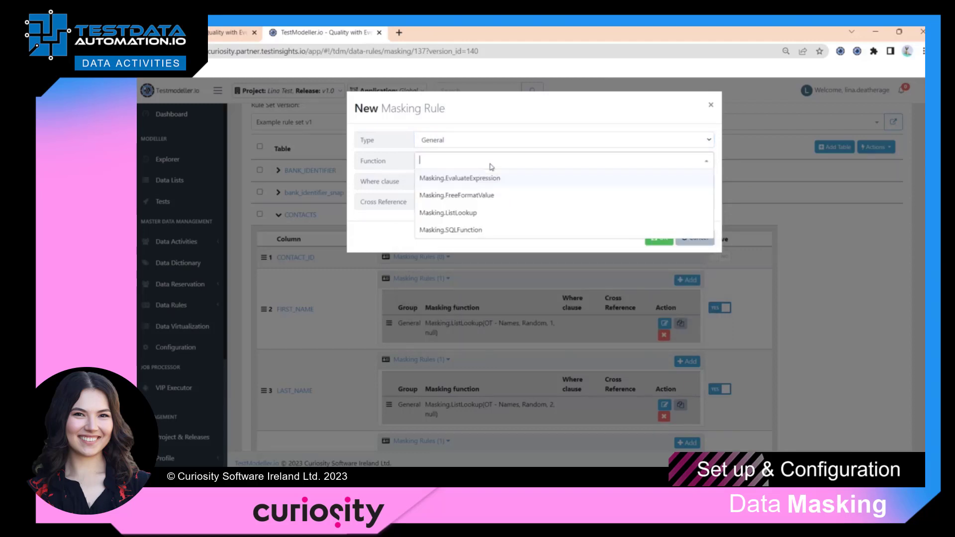
left_click(490, 218)
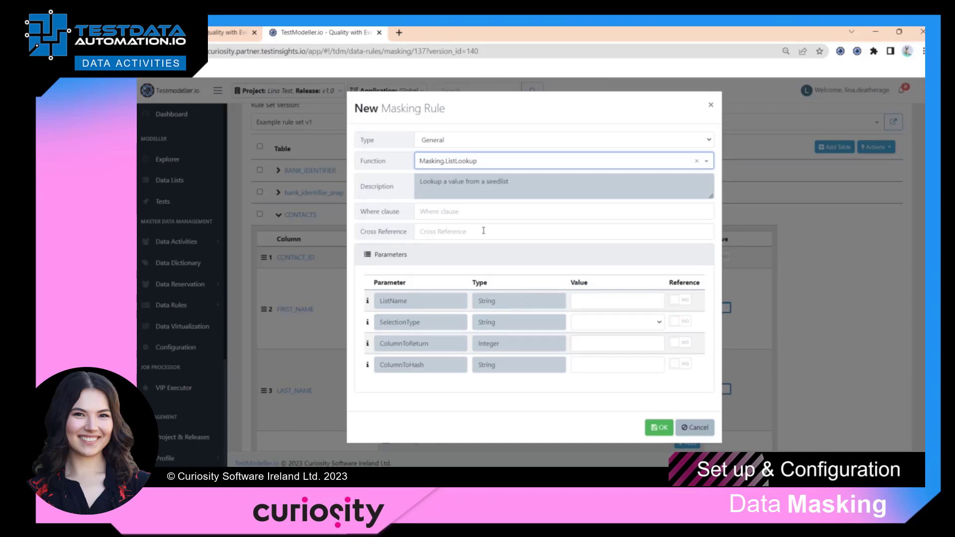
Set the rule's ListName to ExampleList, SelectionType to Hash and ColumnToReturn to 1, and save the rule
left_click(586, 298)
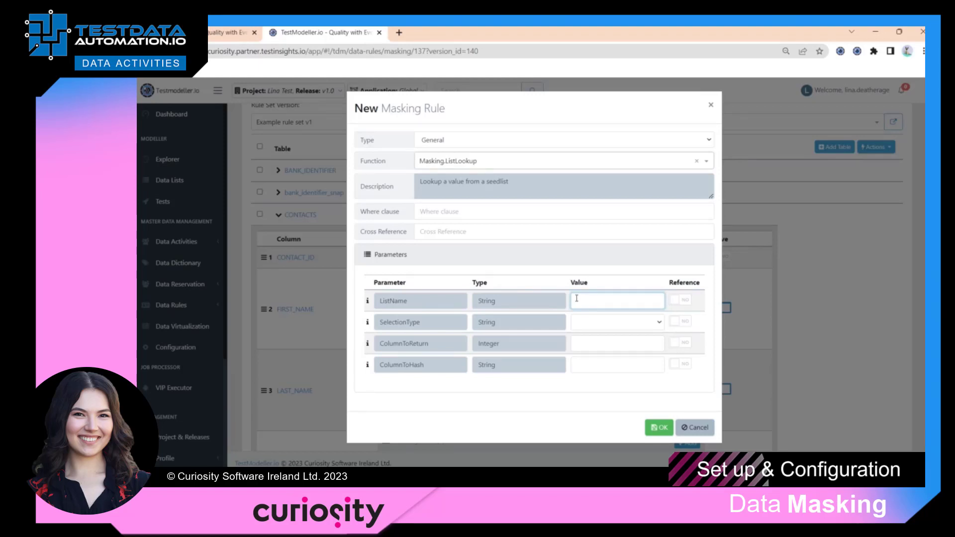
type("ExampleList")
left_click(585, 330)
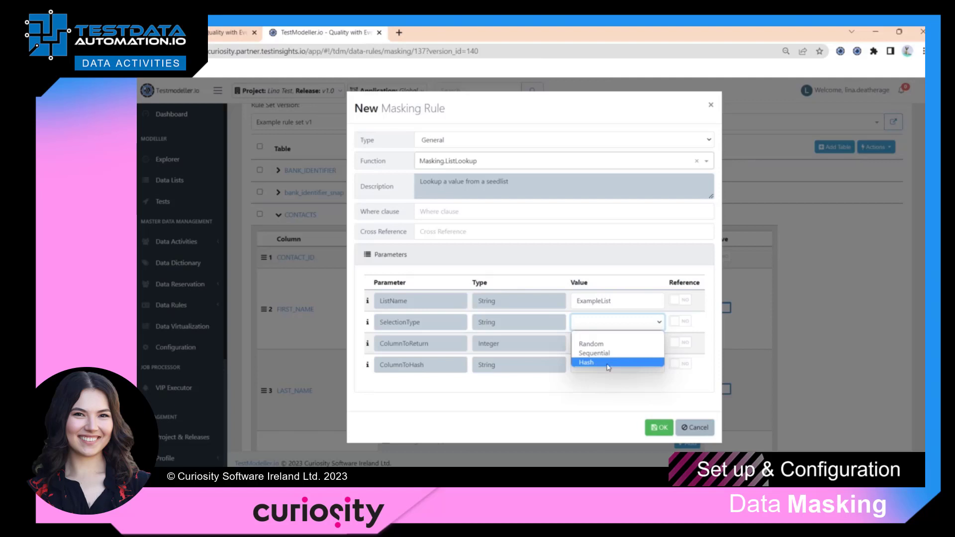
left_click(607, 363)
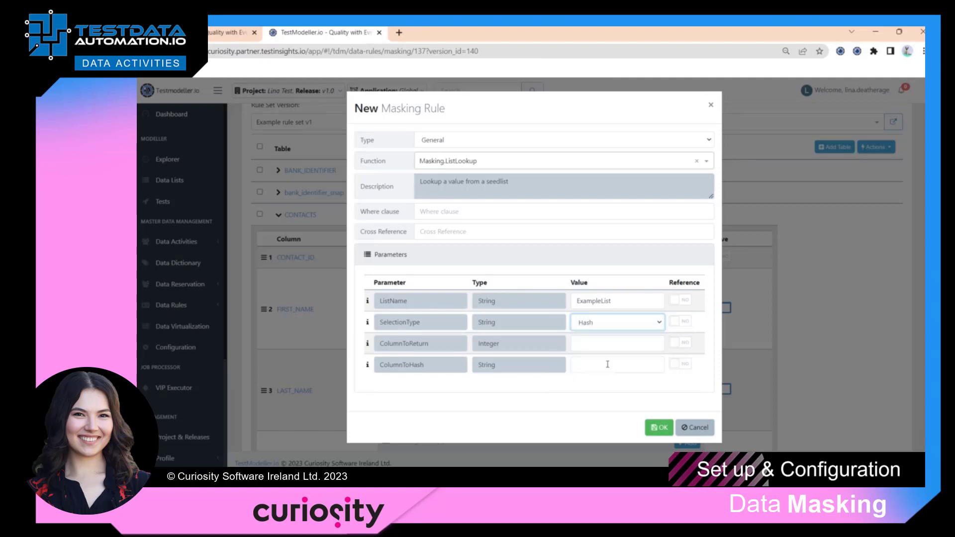
left_click(613, 345)
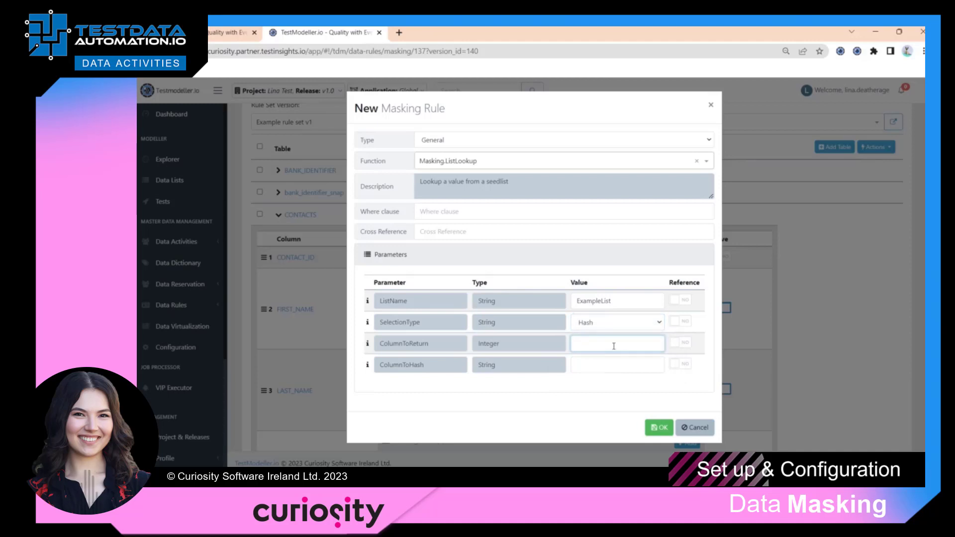
type("1")
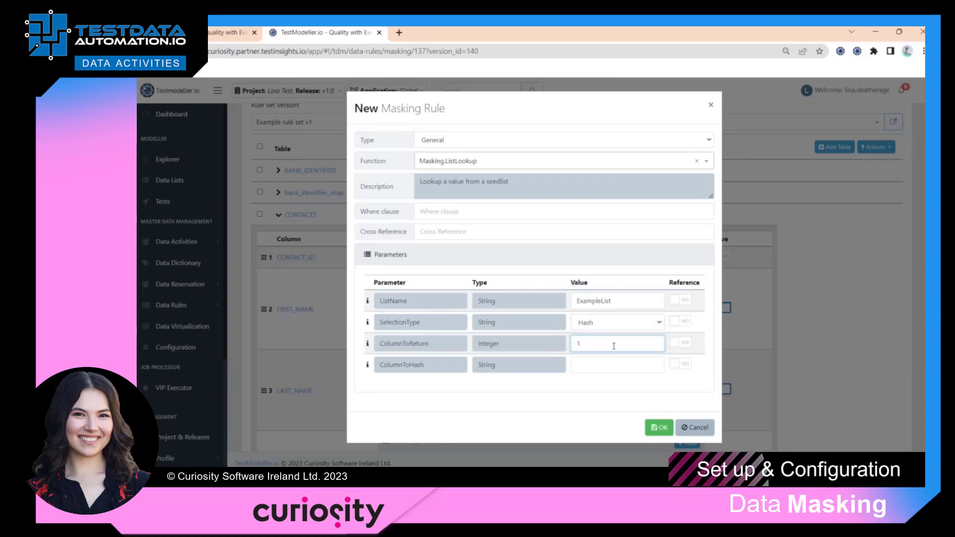
left_click(582, 363)
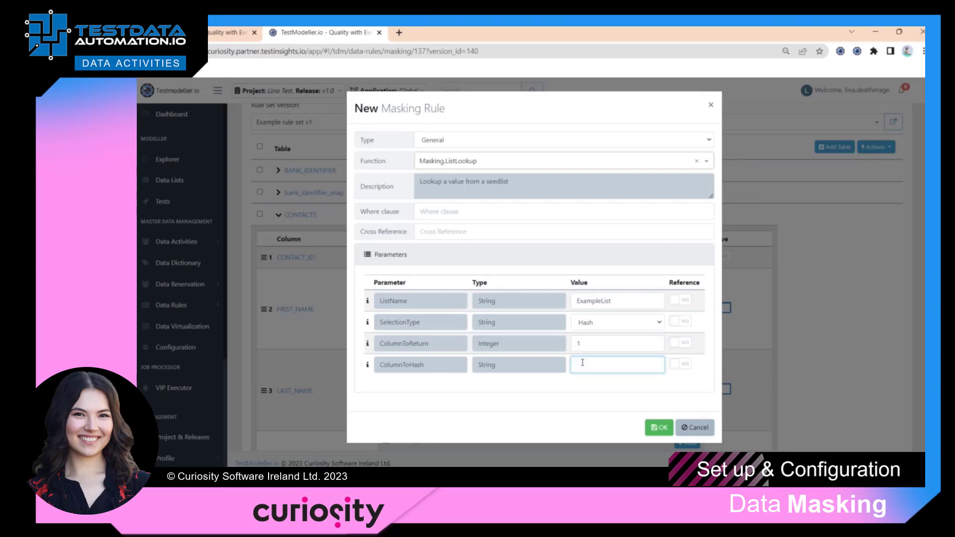
left_click(657, 427)
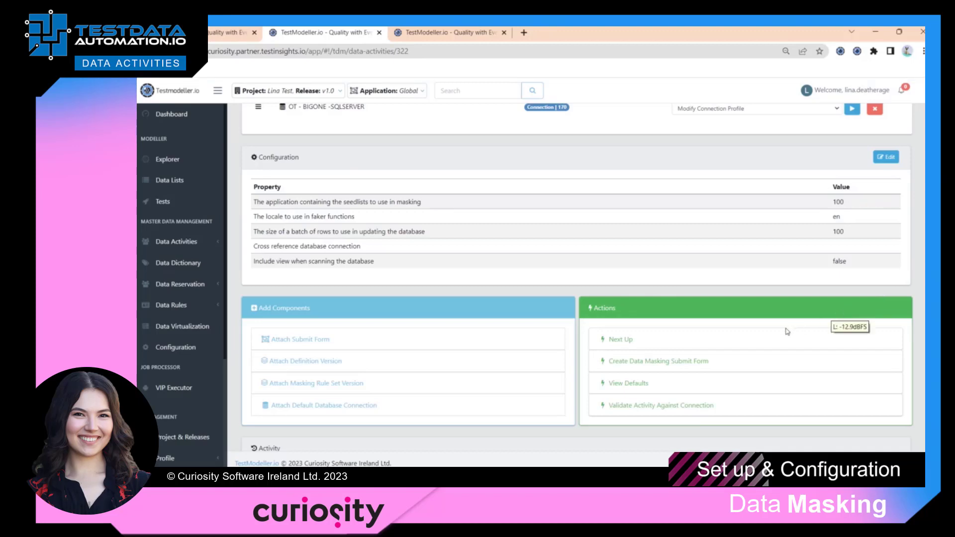
Create the data masking submit form for the activity on server BIGONE
left_click(702, 363)
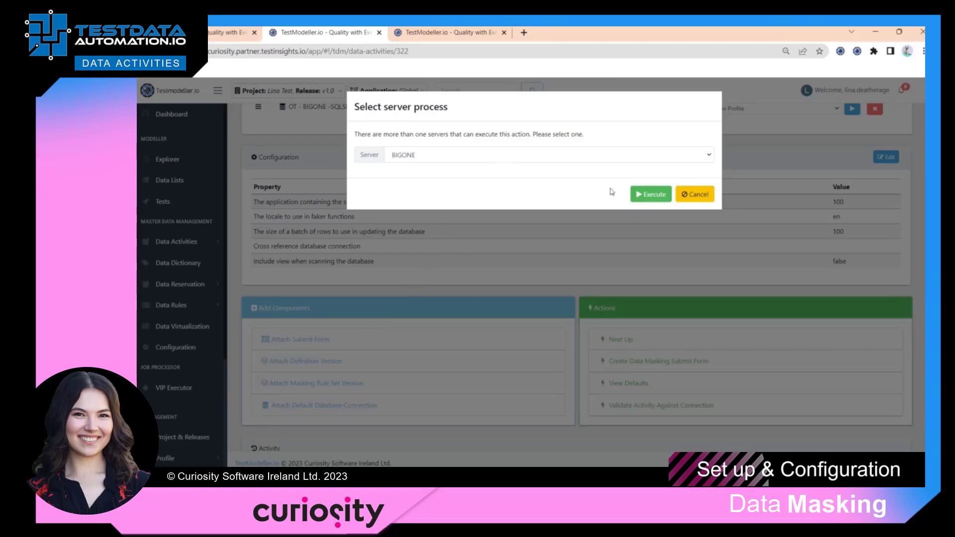
left_click(651, 194)
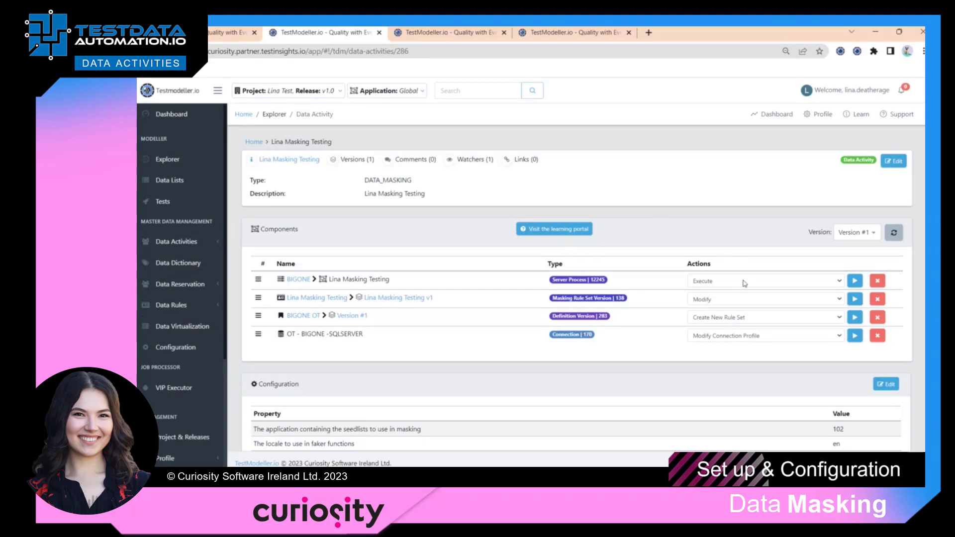
Execute the masking job on the OT - BIGONE -SQLSERVER connection with audit reports and validation without database update enabled
left_click(855, 281)
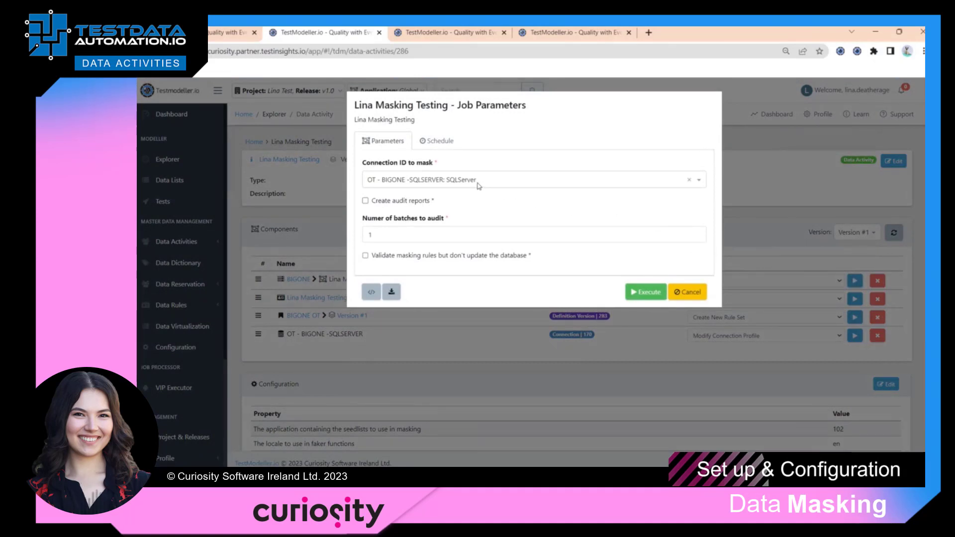
left_click(366, 202)
left_click(366, 255)
left_click(645, 292)
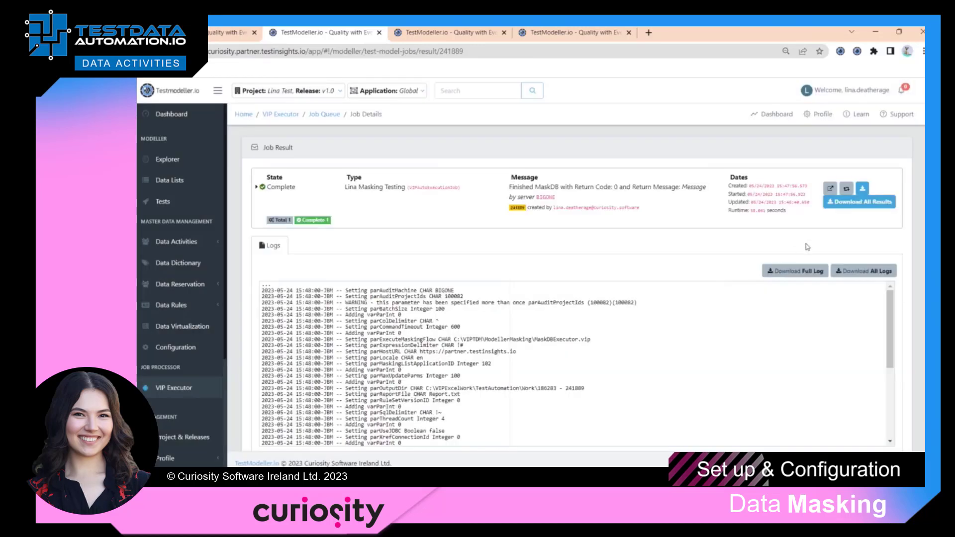
Download all results of the completed masking job, review the contacts audit sheet in Excel and close the workbook
left_click(880, 204)
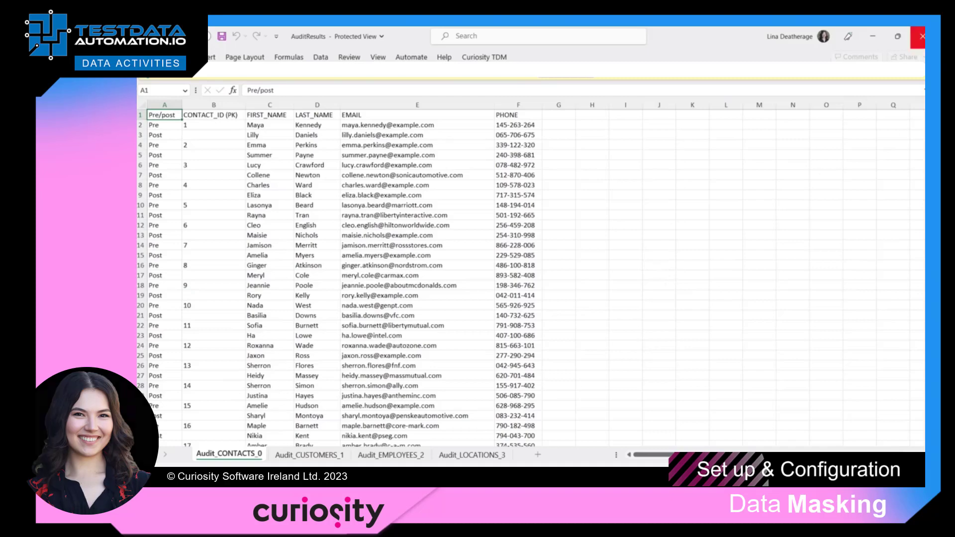
left_click(911, 41)
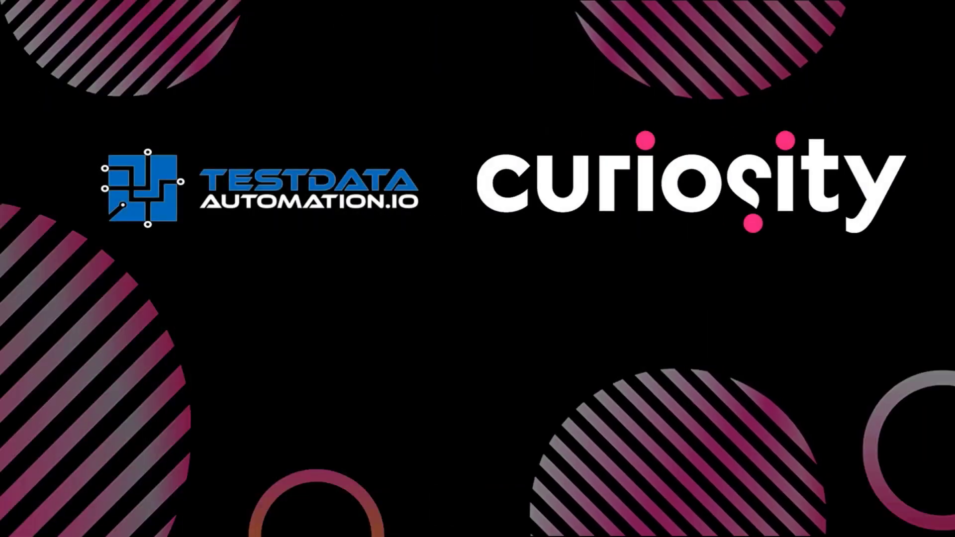